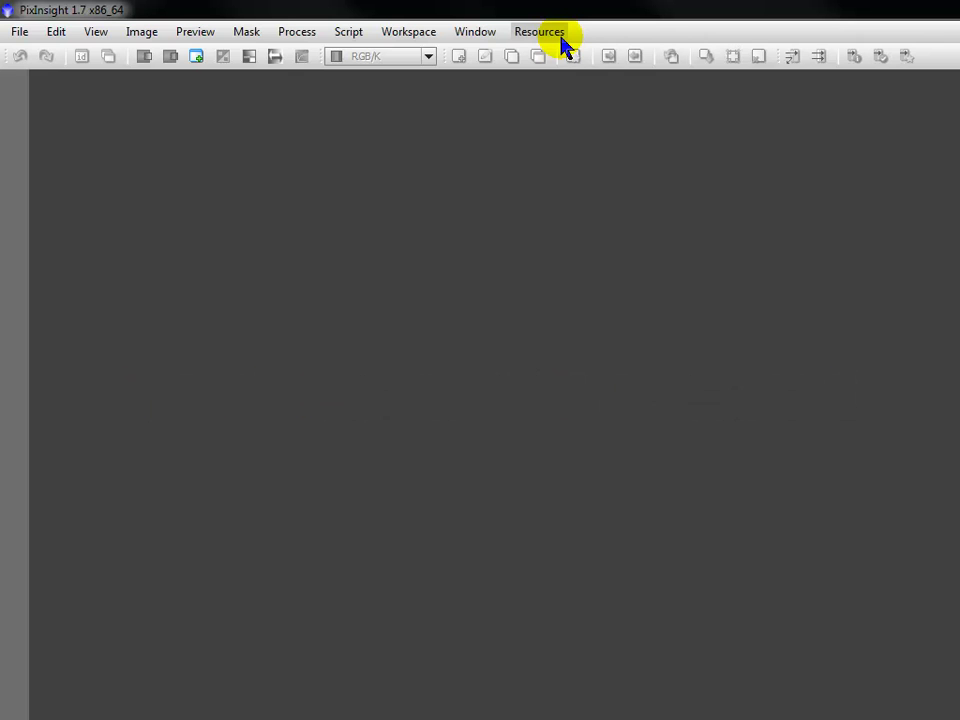
Review the update repositories under Resources > Updates > Manage Repositories.
click(540, 32)
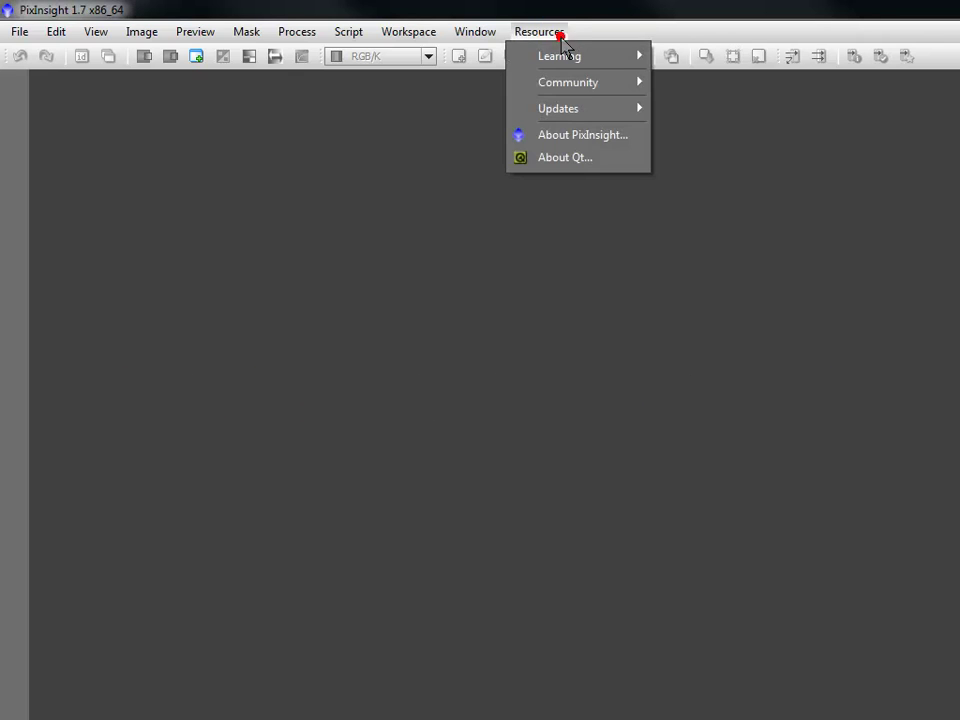
mouse_move(577, 112)
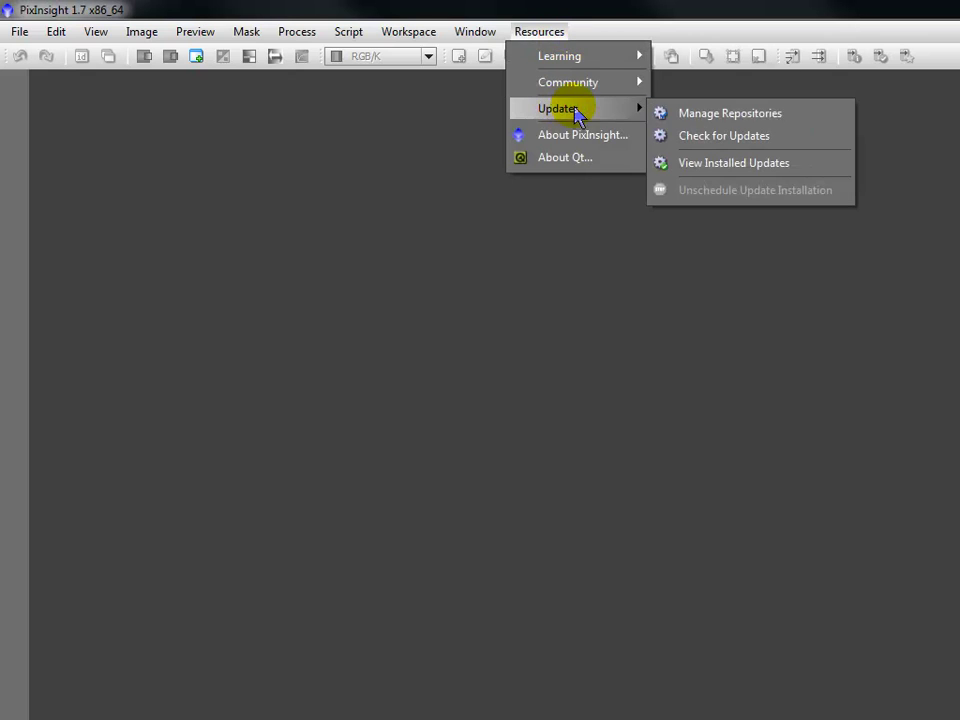
click(806, 118)
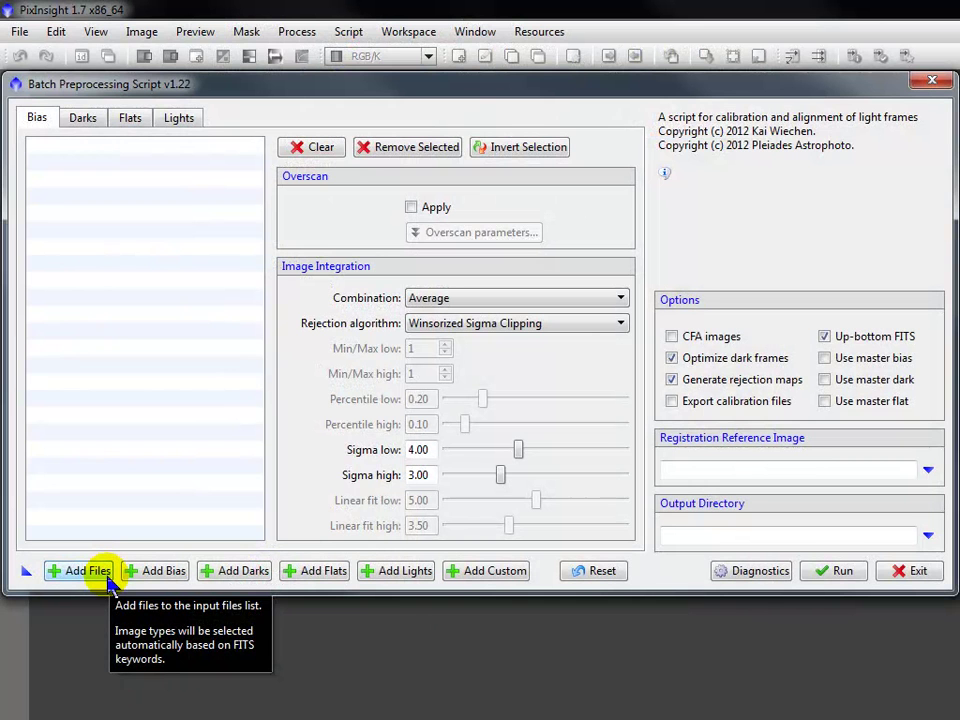
Browse the Preprocessing Common Folder, selecting the BIAS, DARK, FLAT and LIGHT sample files.
click(107, 578)
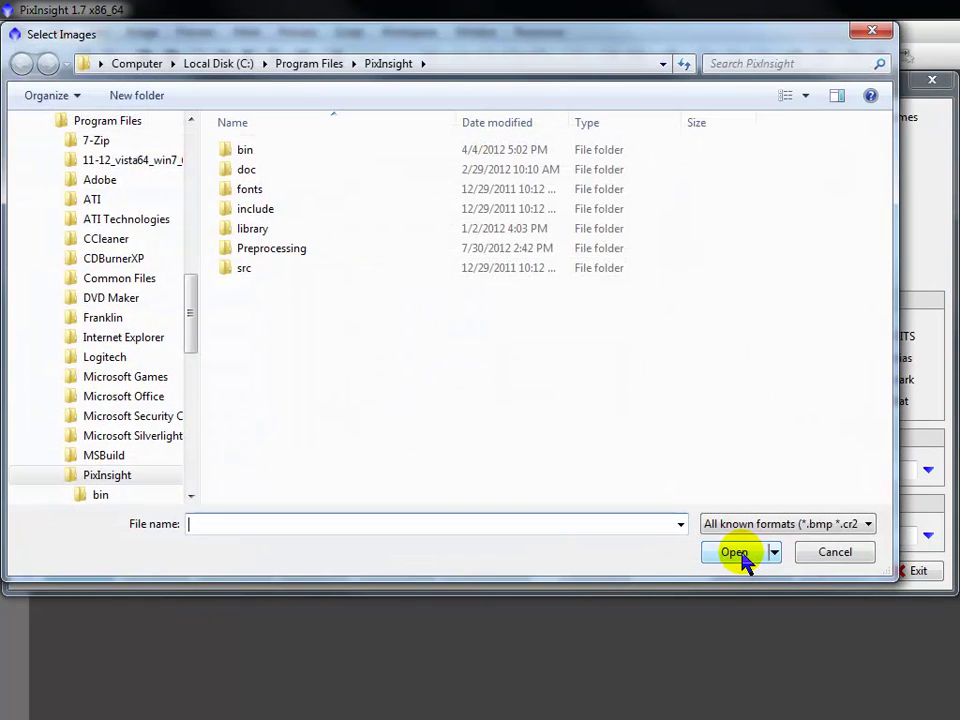
double_click(308, 250)
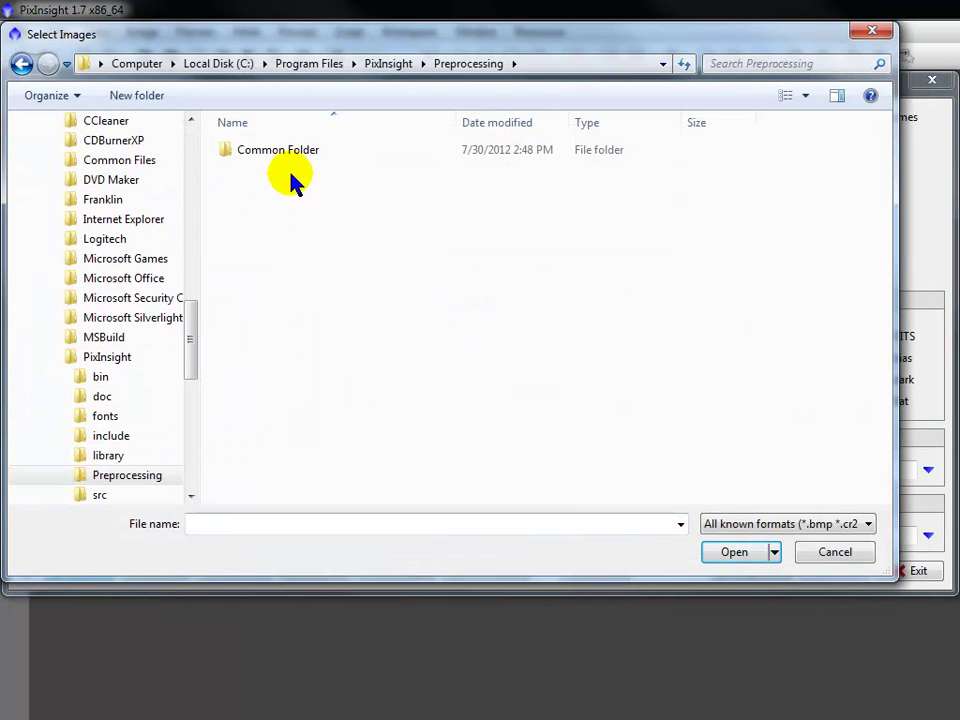
double_click(321, 158)
click(321, 158)
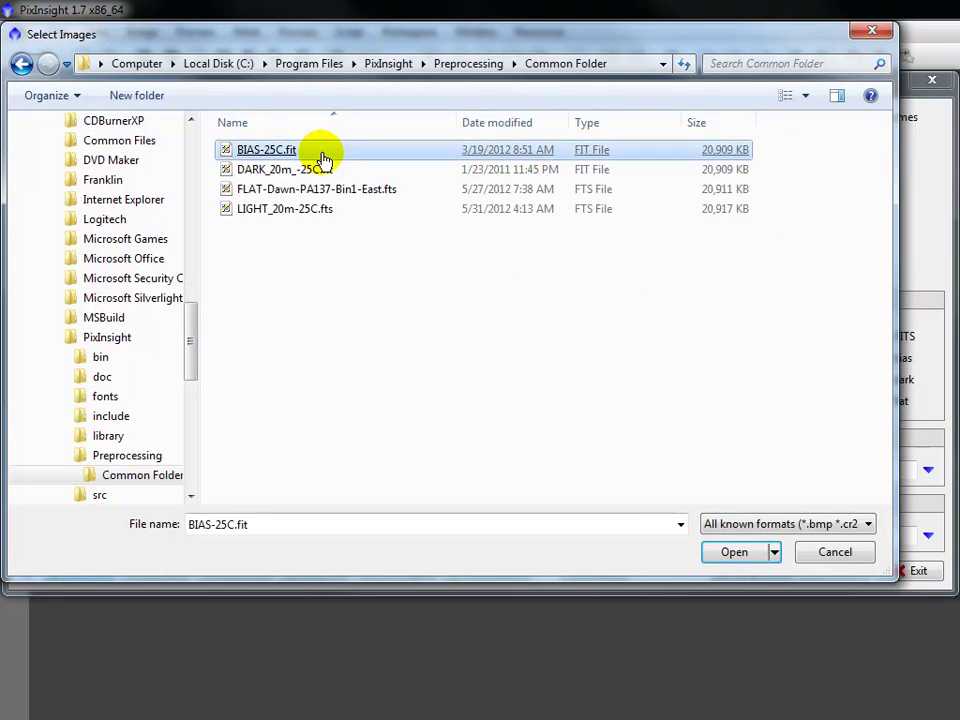
click(321, 170)
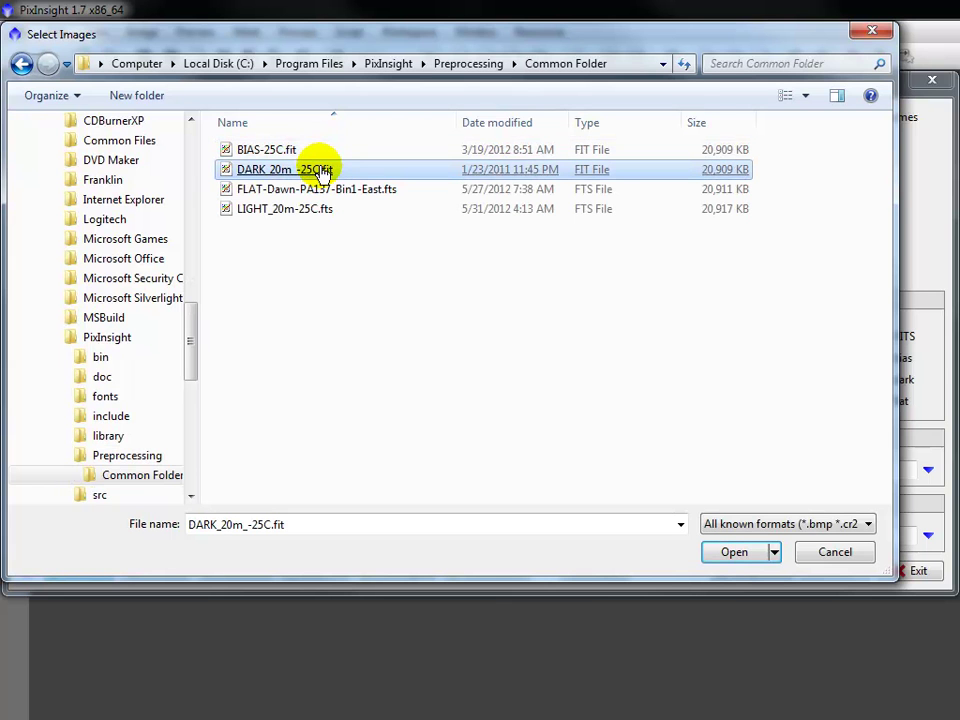
click(321, 190)
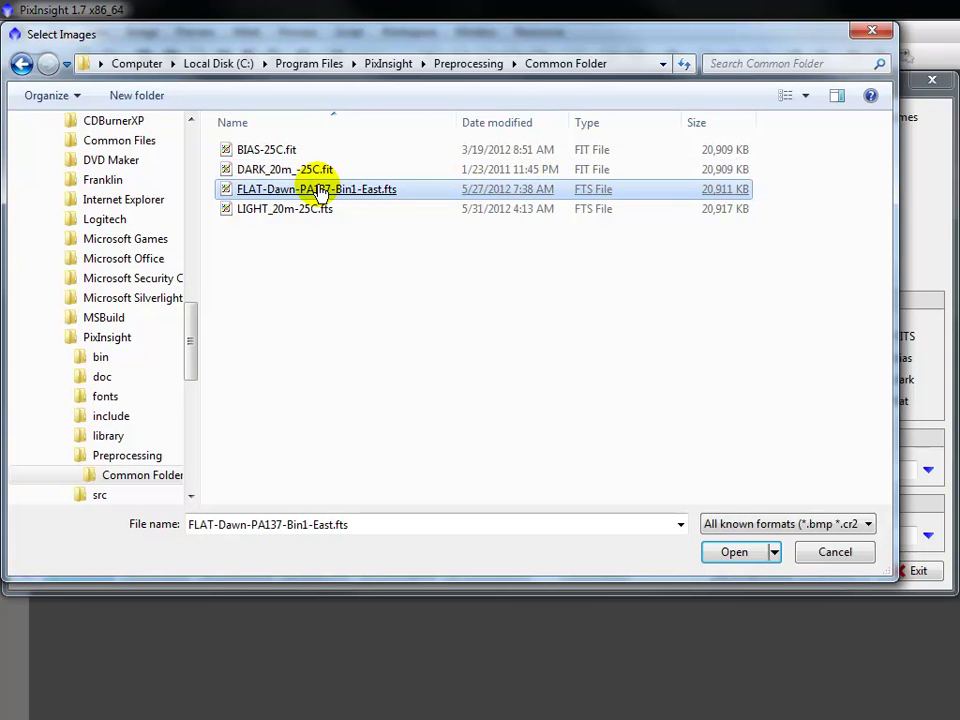
click(321, 208)
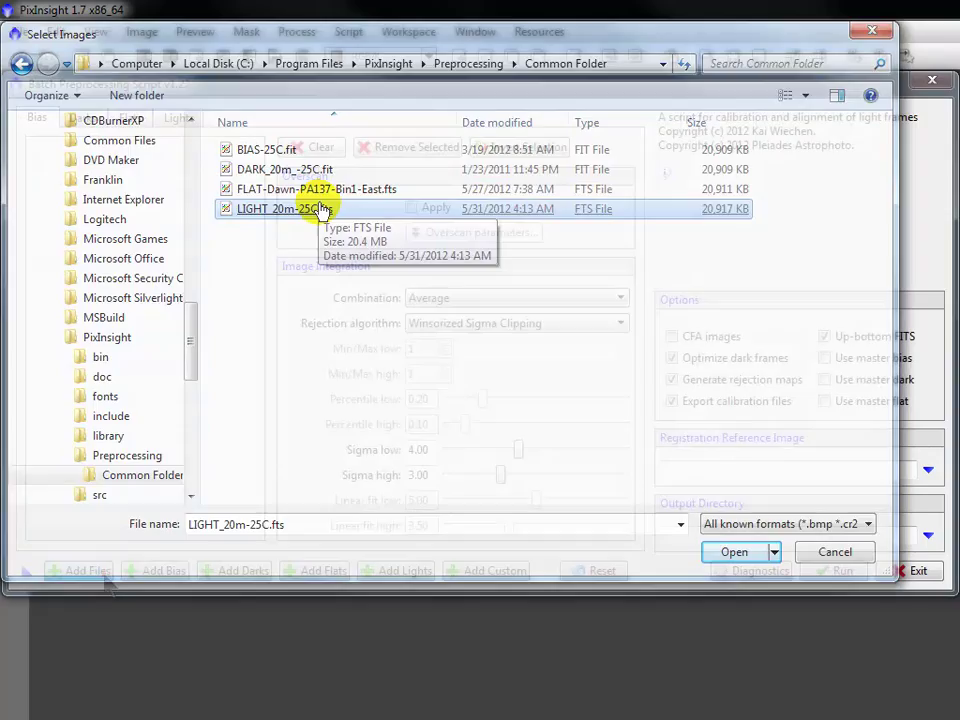
Add M 33 frames AutoFlat-Dawn-Luminance-Bin1-007 through qsi bias-050 to the script.
click(102, 574)
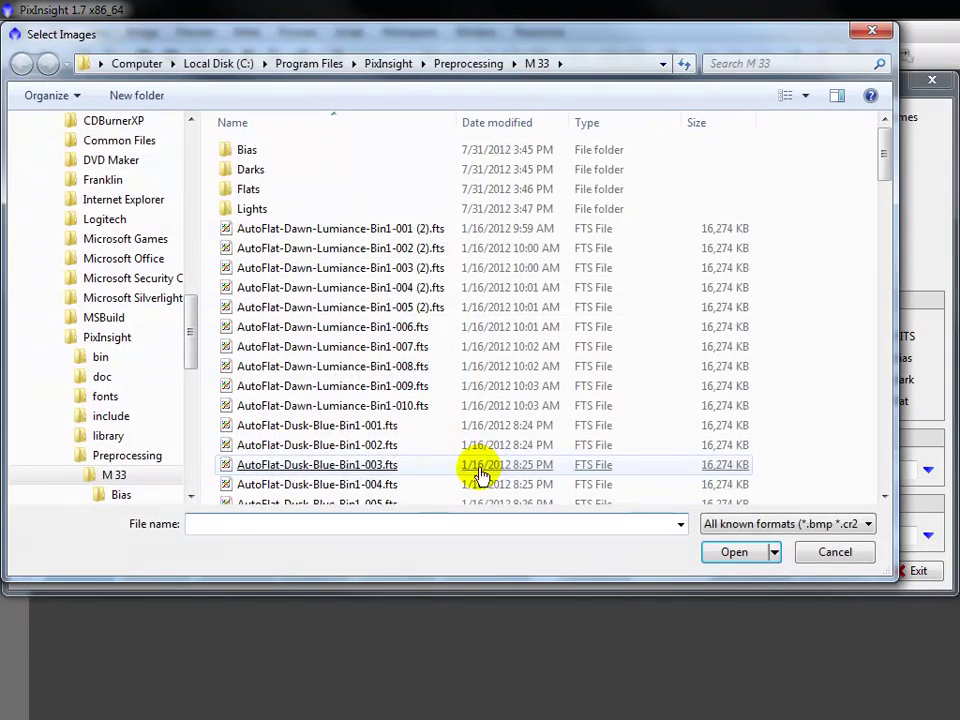
click(380, 228)
scroll(372, 240, down, 1)
scroll(372, 240, down, 1)
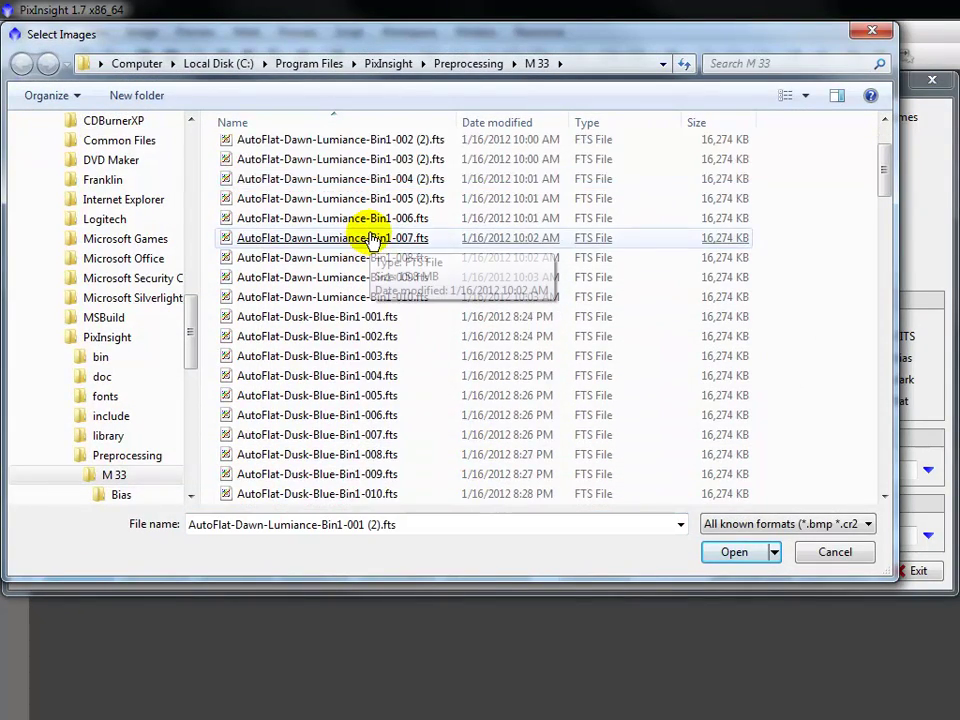
click(372, 238)
scroll(372, 240, down, 3)
scroll(372, 240, down, 1)
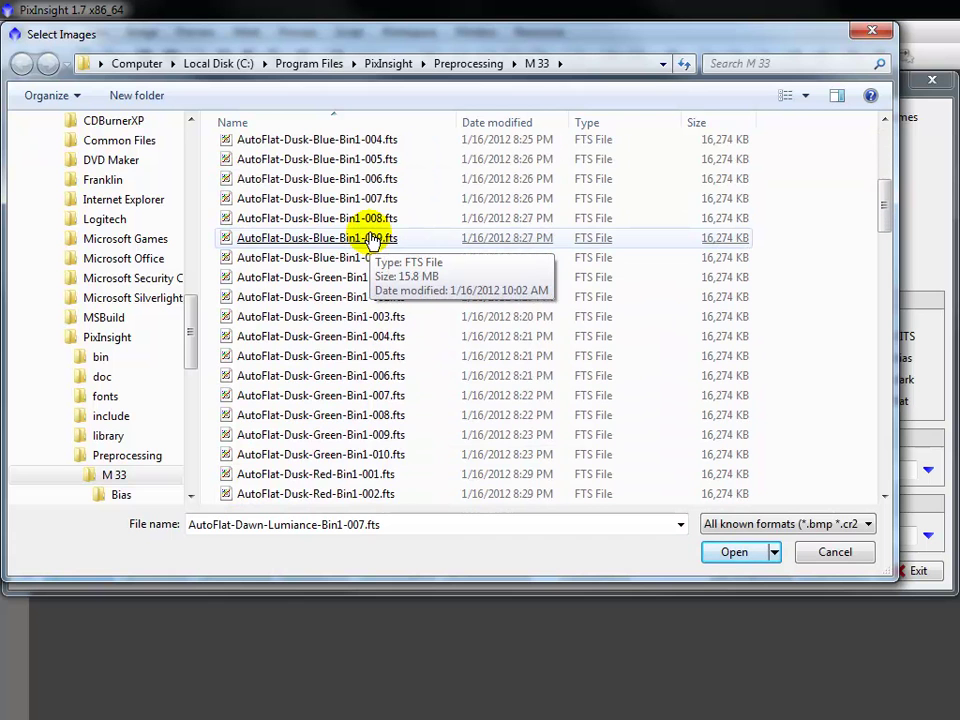
scroll(372, 240, down, 6)
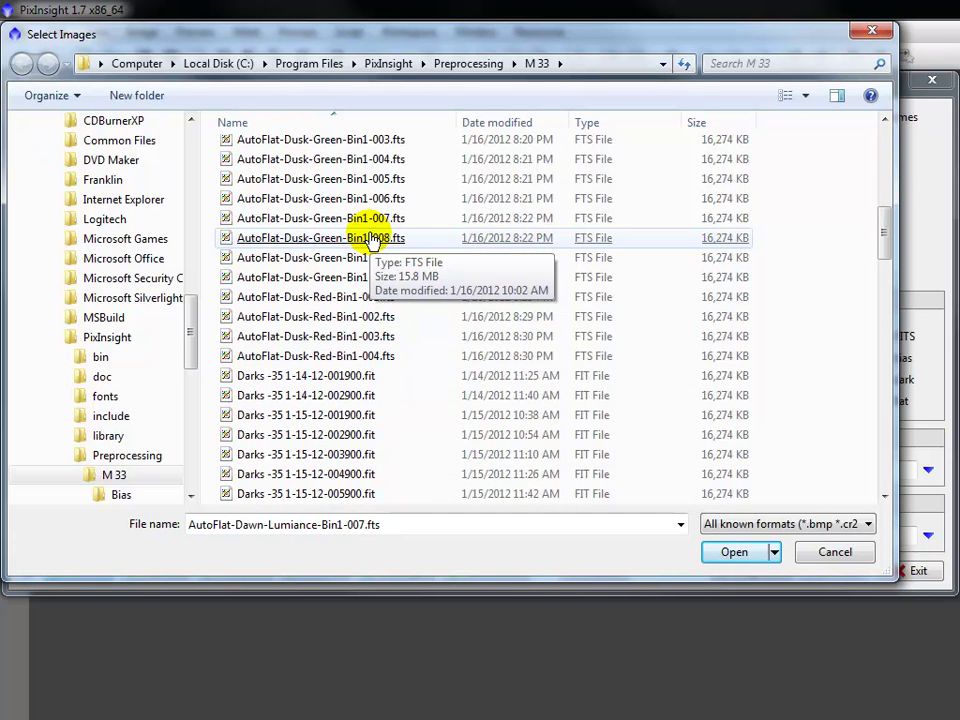
scroll(372, 240, down, 3)
scroll(372, 240, down, 4)
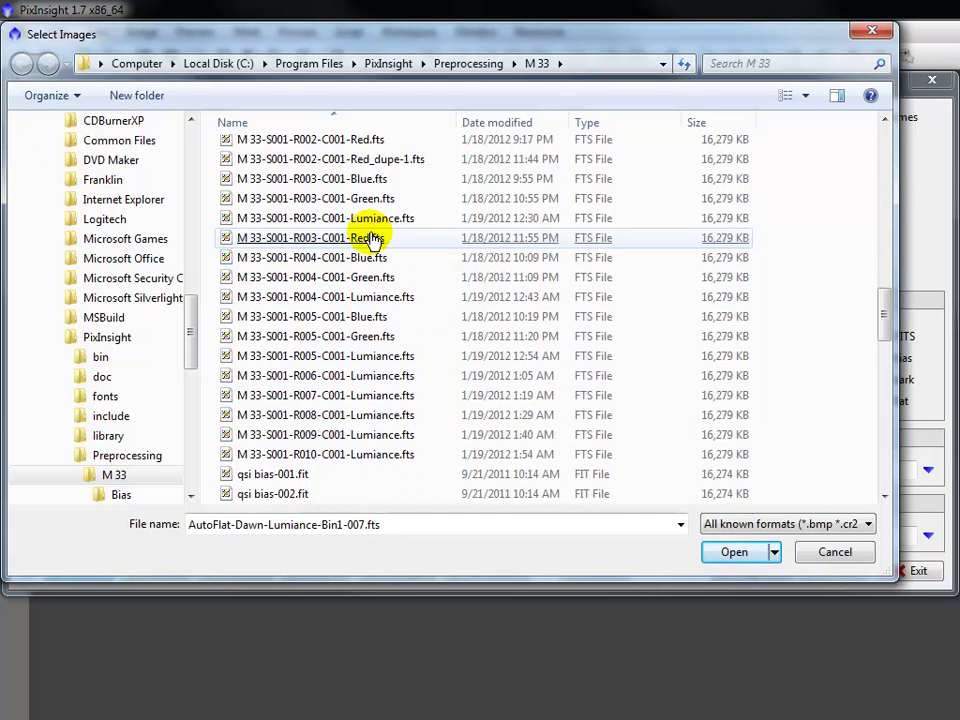
scroll(372, 240, down, 11)
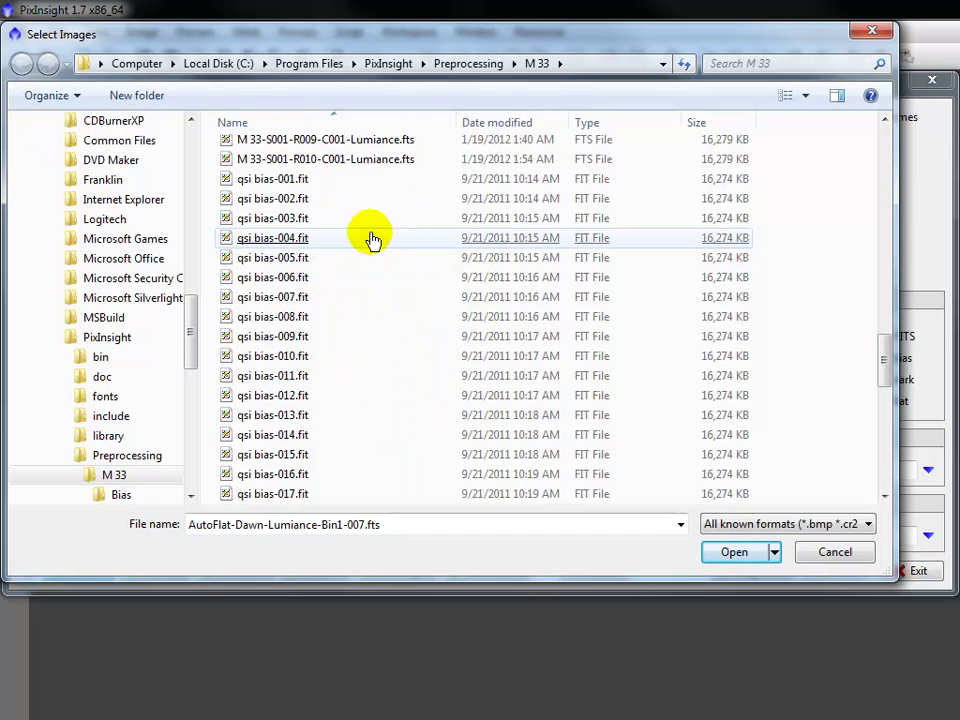
scroll(370, 238, down, 4)
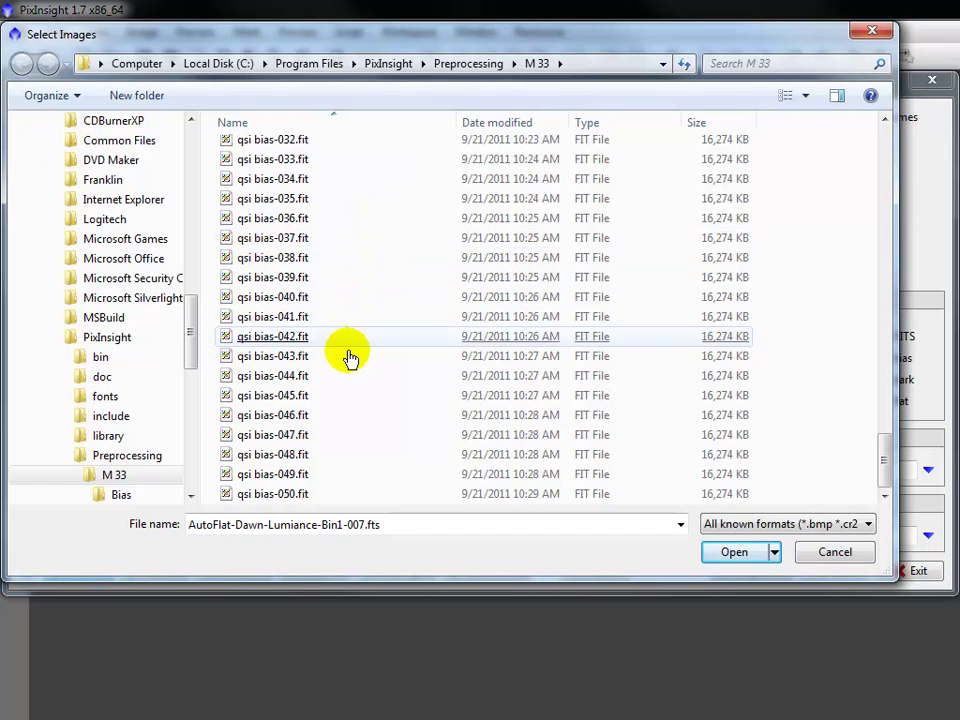
shift+click(332, 492)
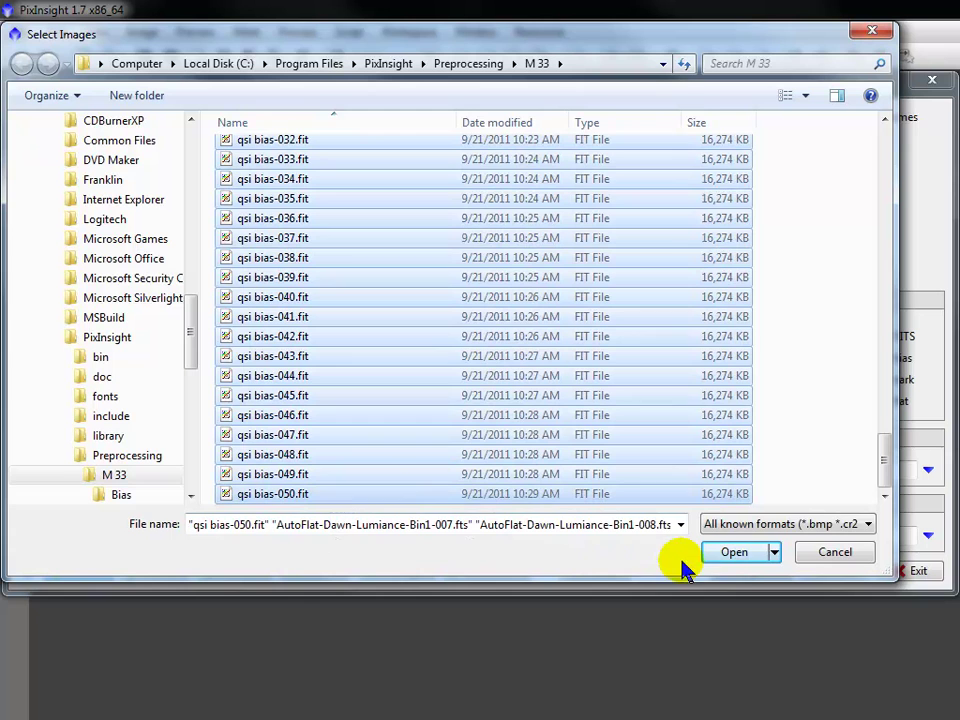
click(745, 558)
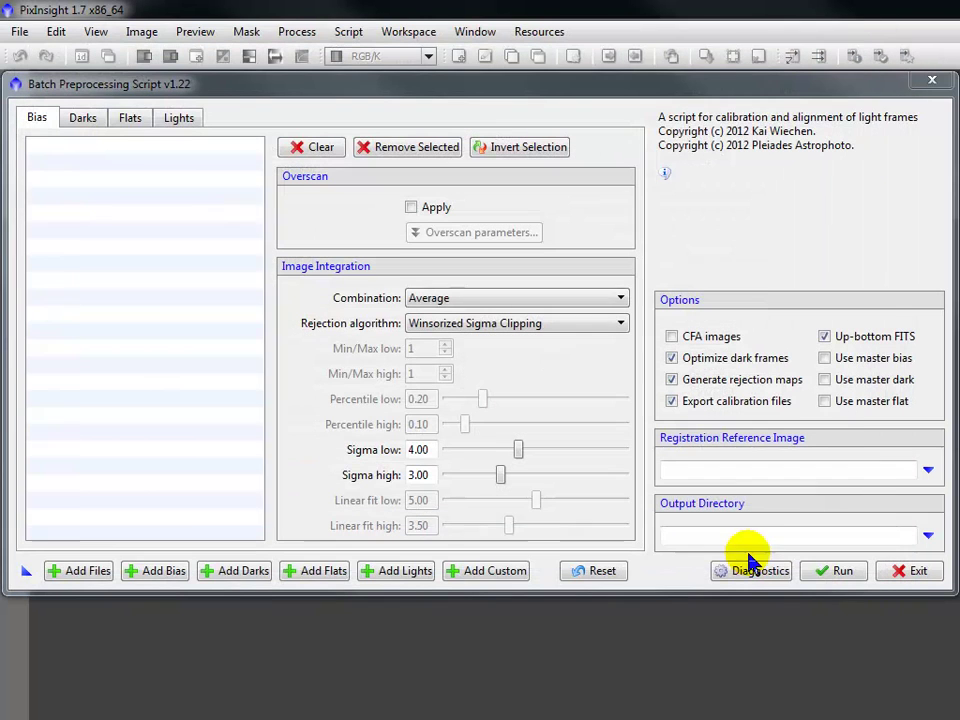
Inspect the frames sorted under the Darks, Flats and Lights tabs.
click(92, 119)
click(132, 118)
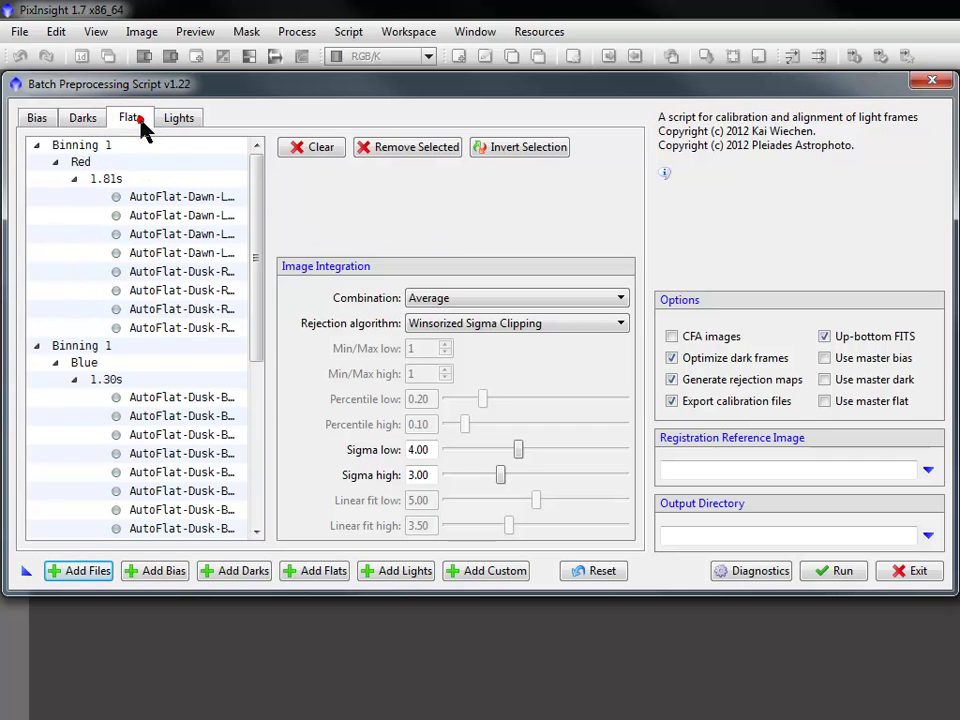
click(184, 127)
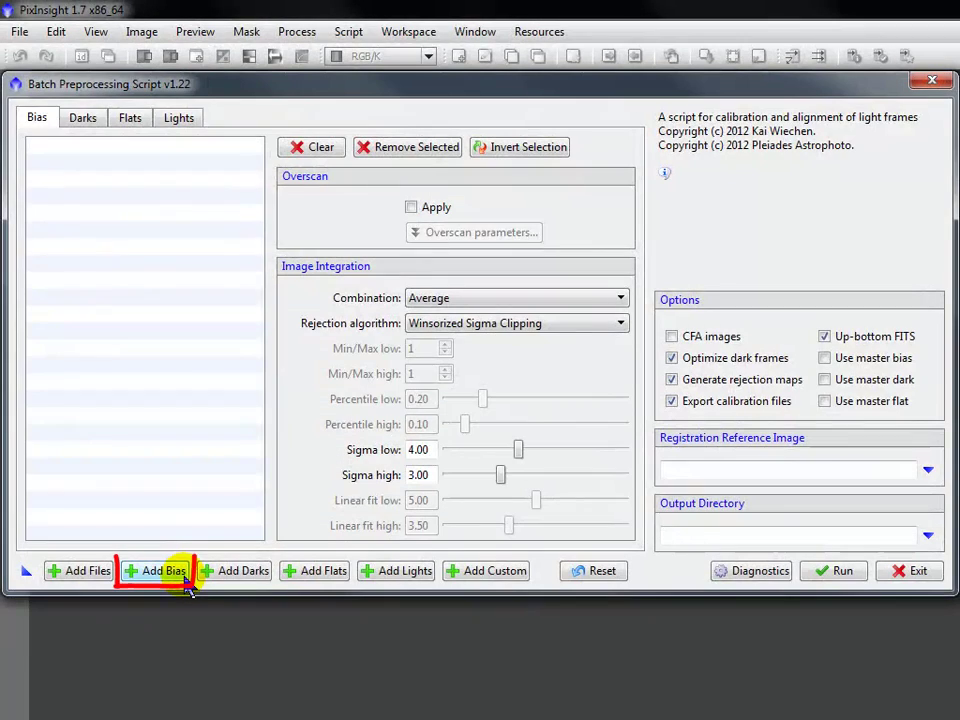
Add qsi bias-001 through qsi bias-050 from the M 33 Bias folder as bias frames.
click(185, 582)
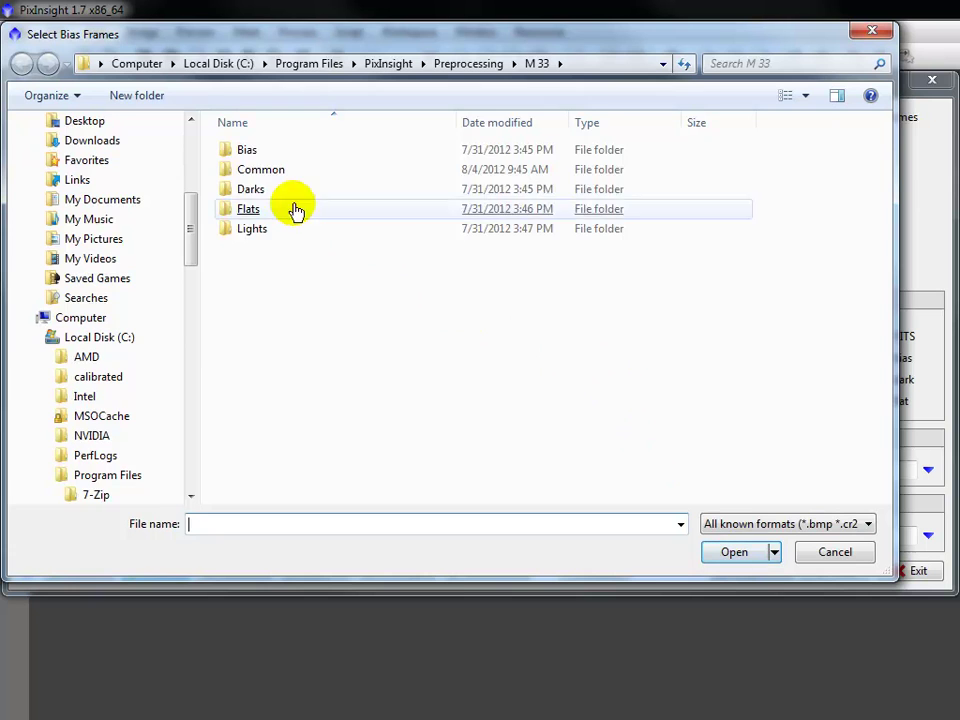
double_click(240, 150)
click(272, 140)
scroll(279, 171, down, 10)
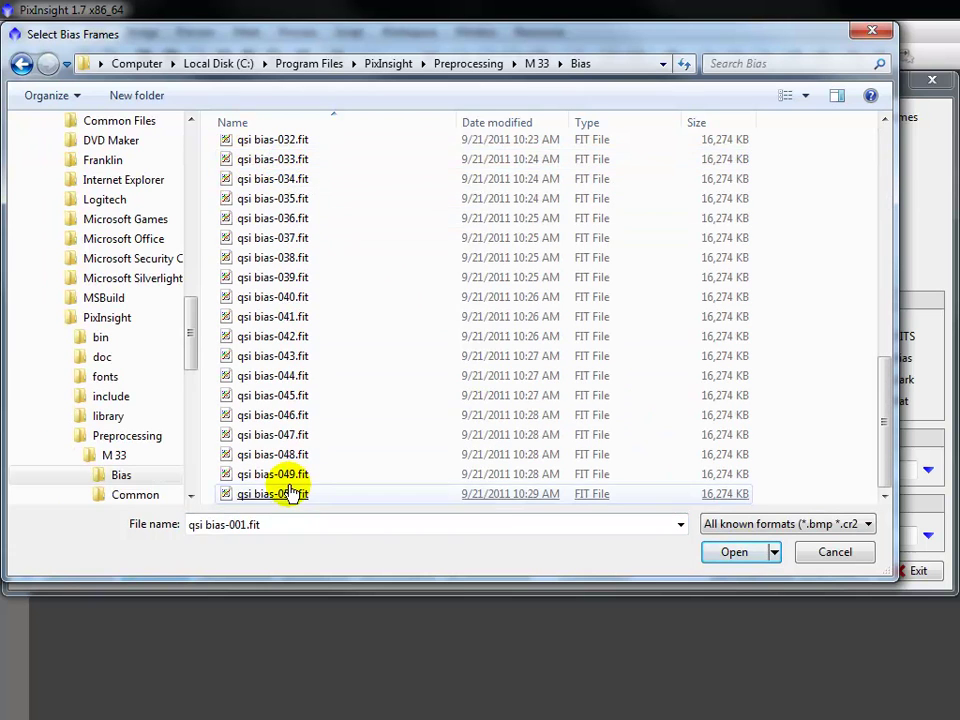
shift+click(289, 492)
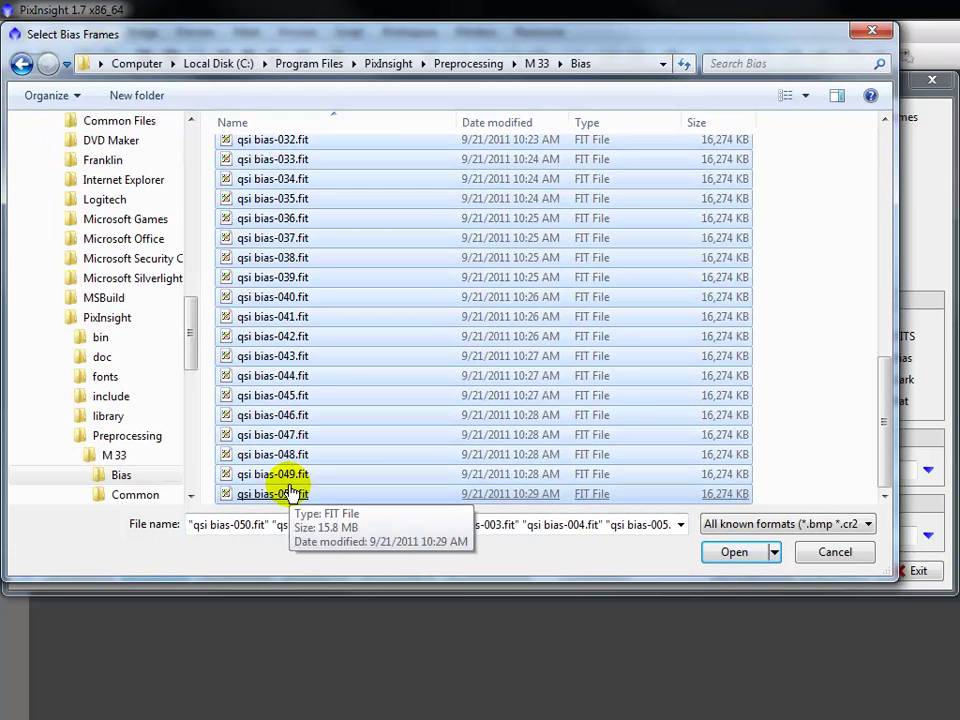
click(733, 556)
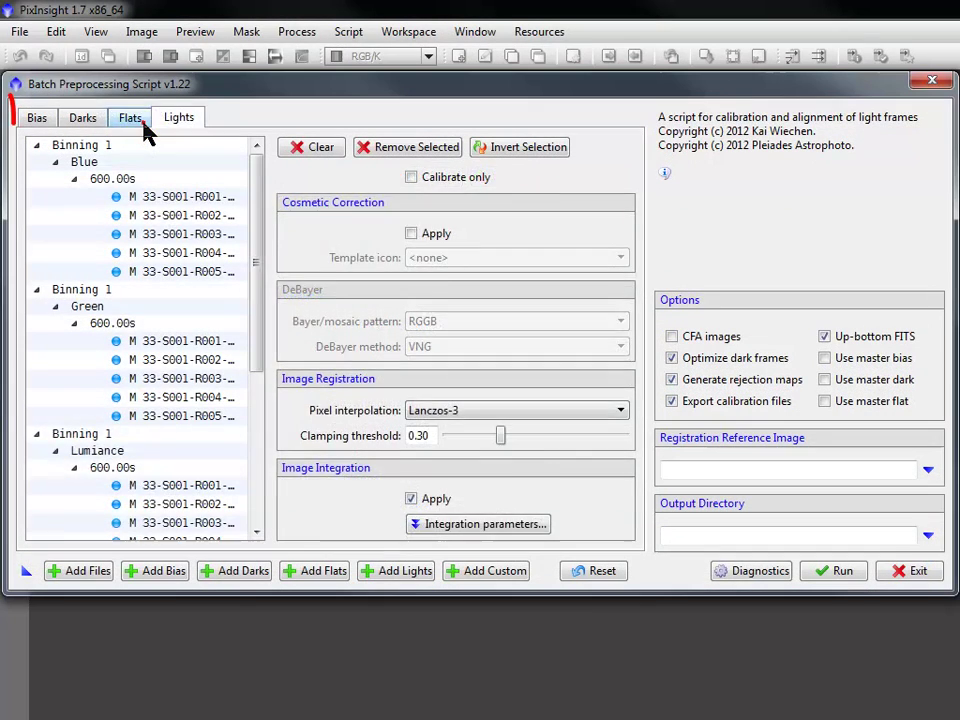
Check the Flats, Darks and Bias lists, then enable Use master bias for Bias Master bin1x1.FIT.
click(131, 118)
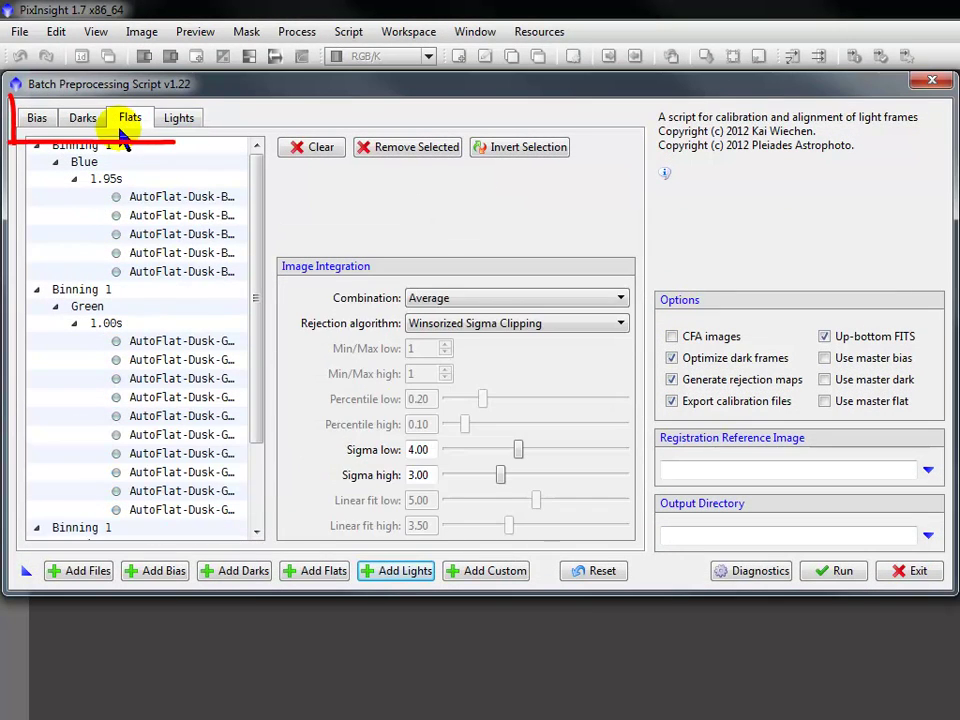
click(90, 118)
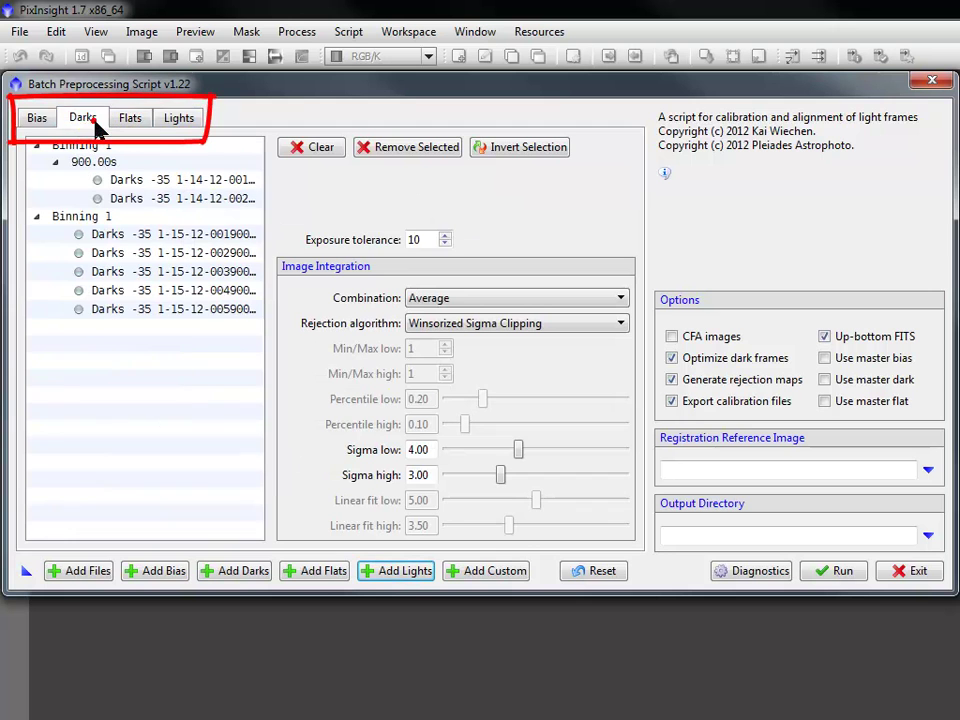
click(40, 120)
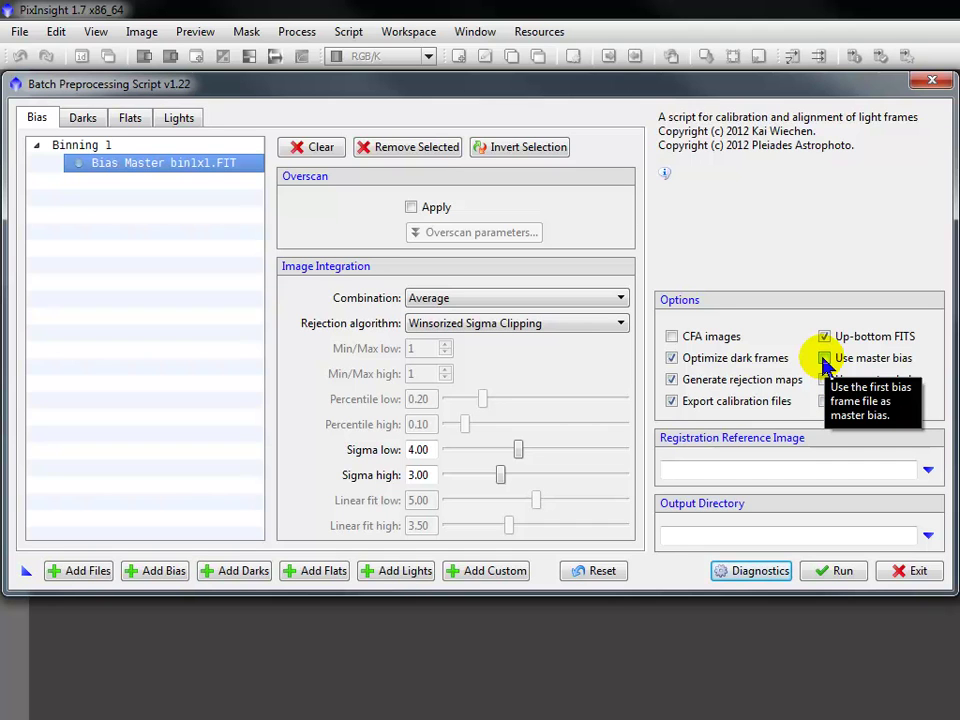
click(824, 360)
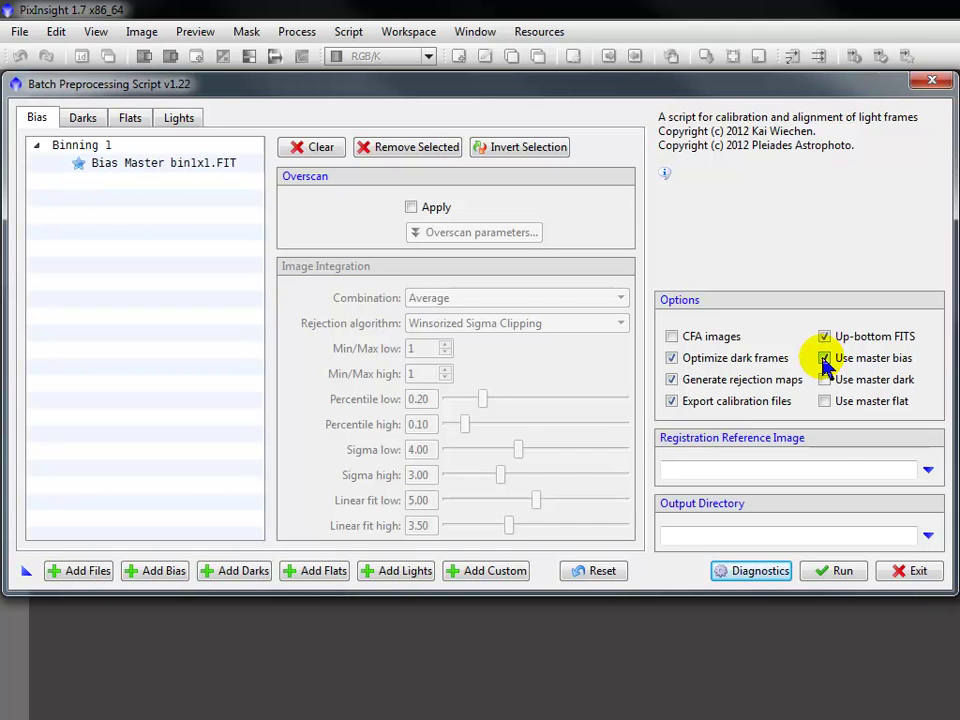